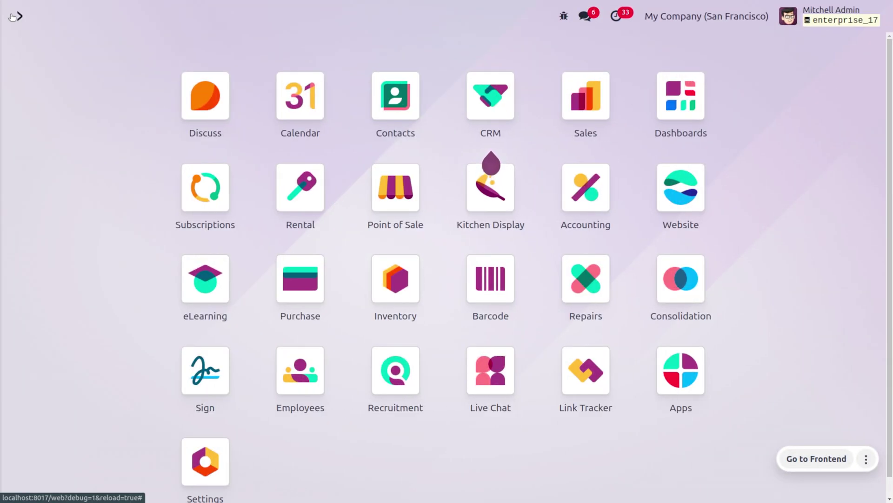
- Launch the Website app by typing 'we' in the home menu search
type("we")
key("Return")
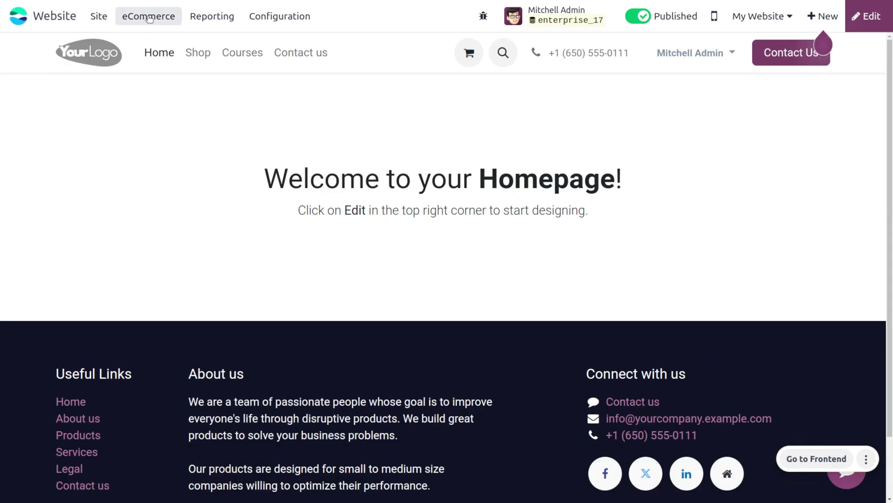
- Add one Customizable Desk (Steel, White, $750.00) to the cart and return to the Shop listing
left_click(150, 18)
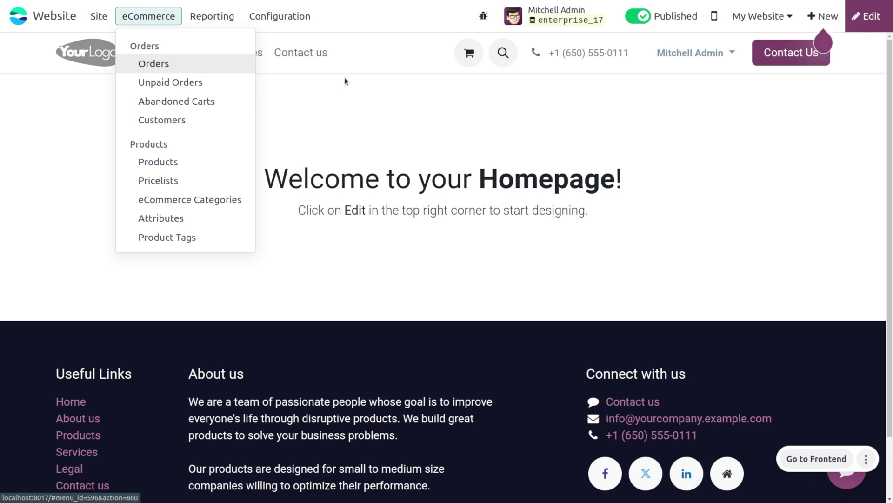
left_click(292, 97)
left_click(199, 54)
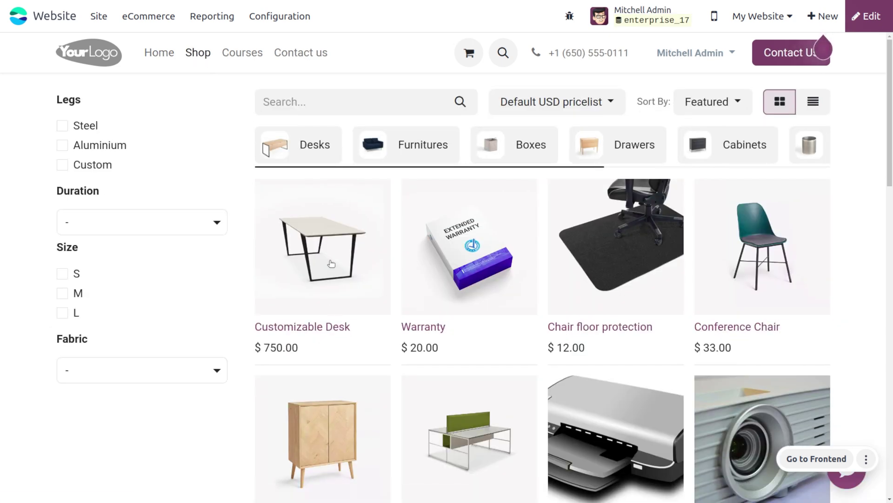
left_click(330, 264)
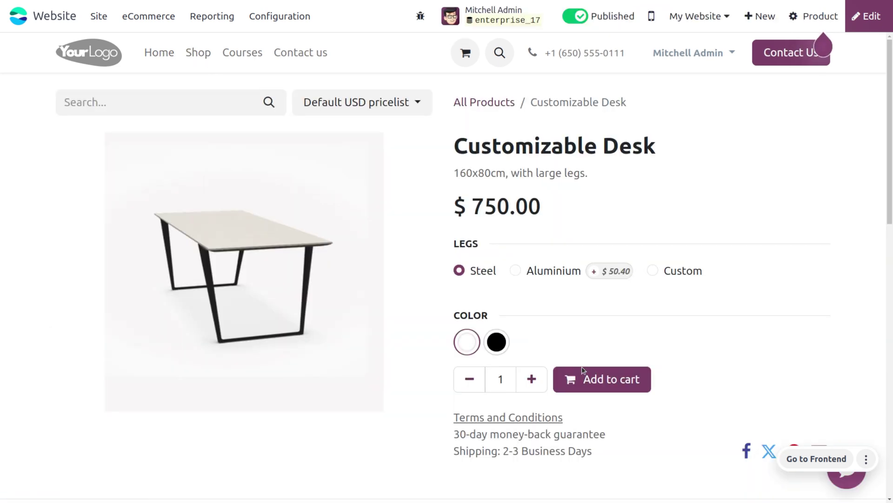
left_click(597, 379)
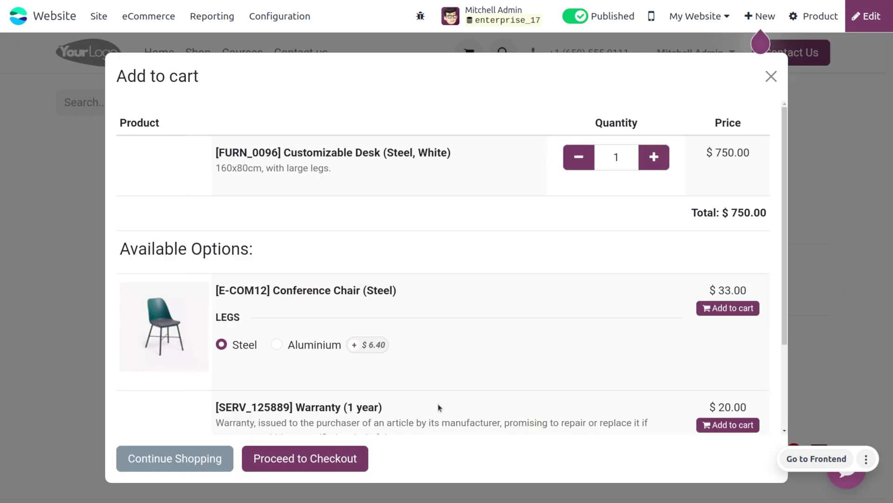
left_click(210, 459)
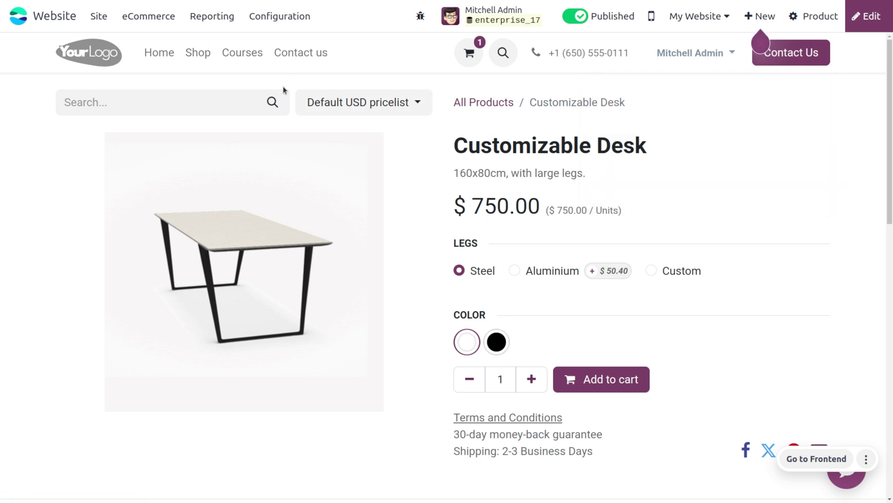
left_click(192, 54)
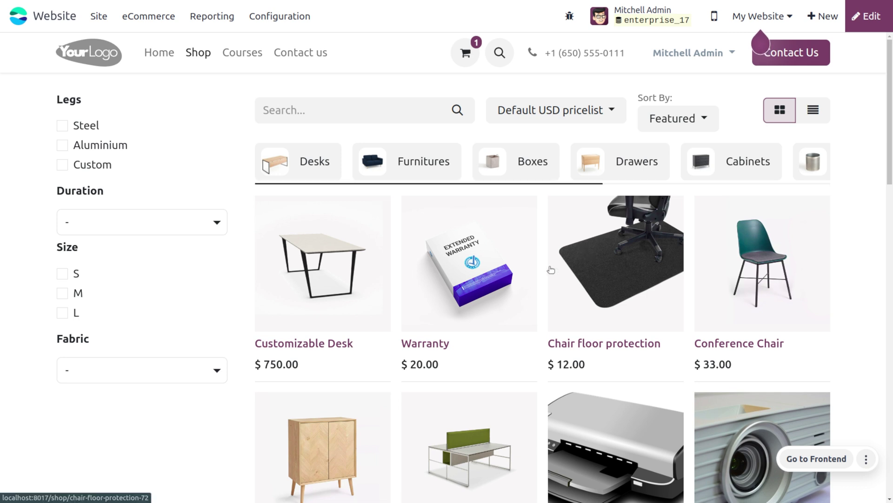
- Add two Conference Chairs and two Chair floor protection mats to the cart, making 5 items
left_click(745, 243)
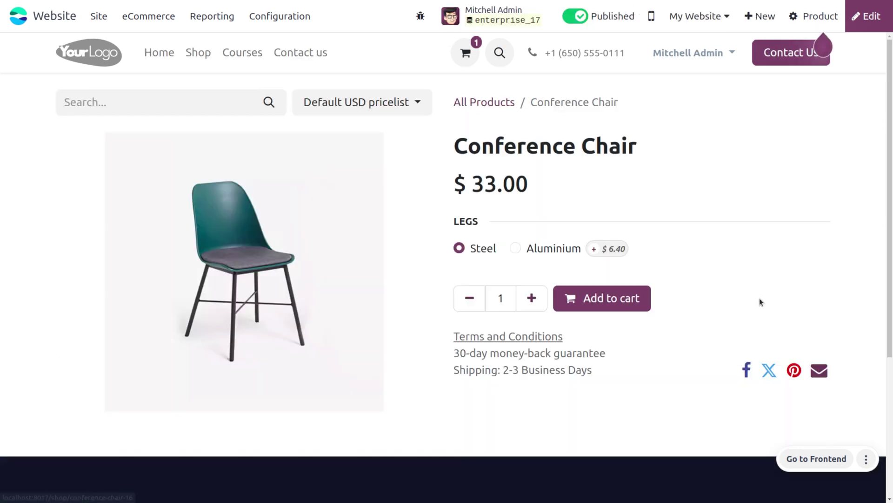
left_click(636, 304)
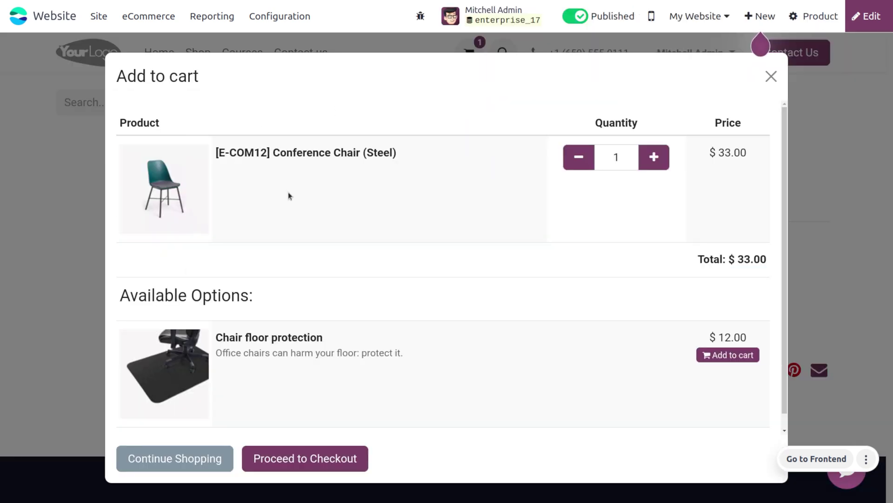
left_click(717, 355)
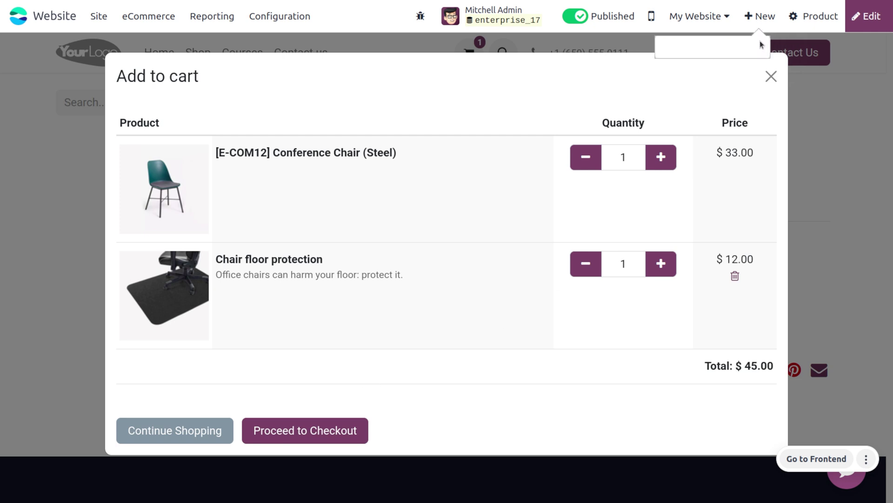
left_click(772, 77)
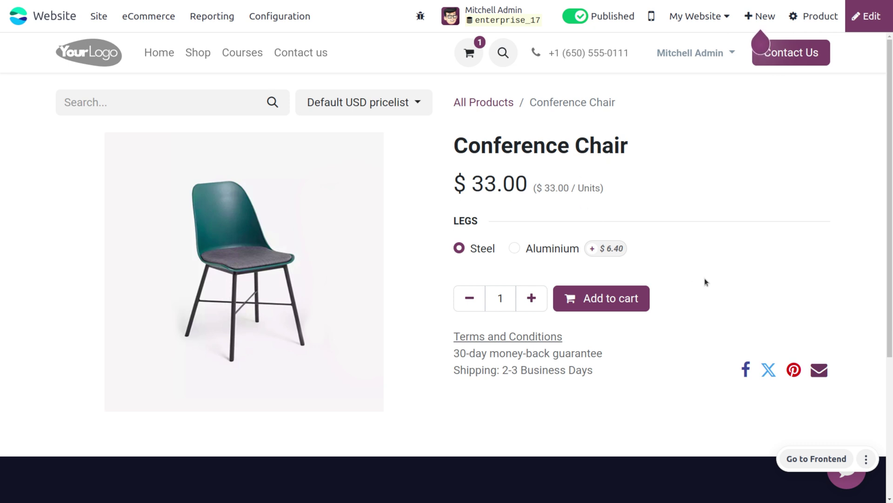
left_click(601, 300)
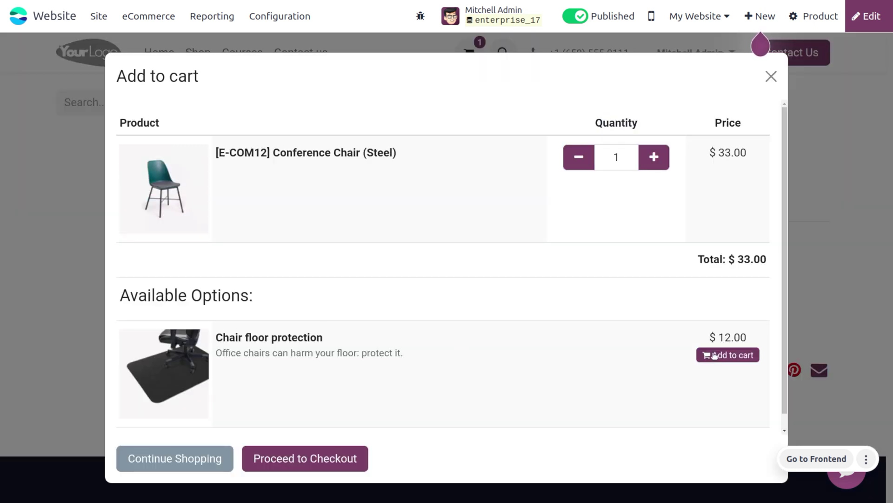
left_click(715, 356)
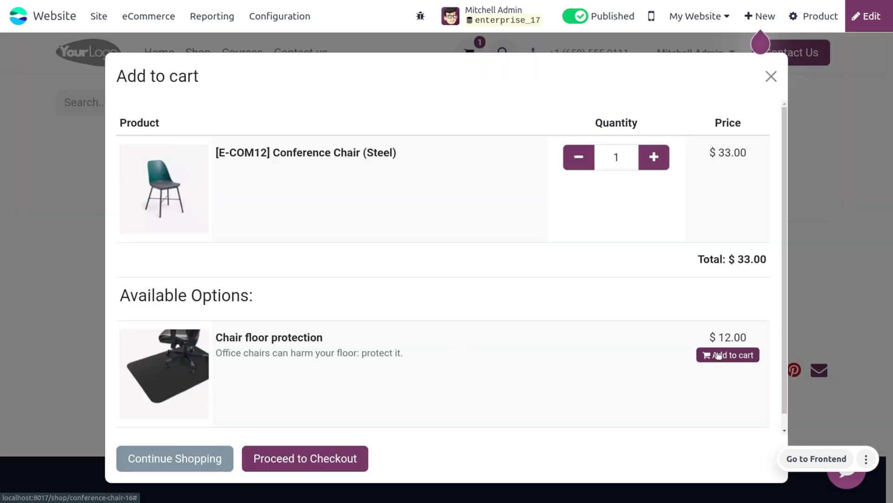
left_click(660, 157)
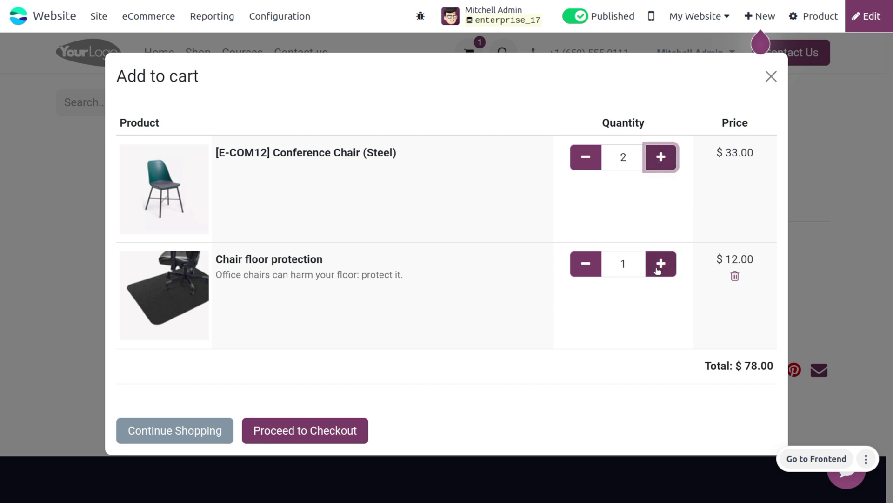
left_click(661, 264)
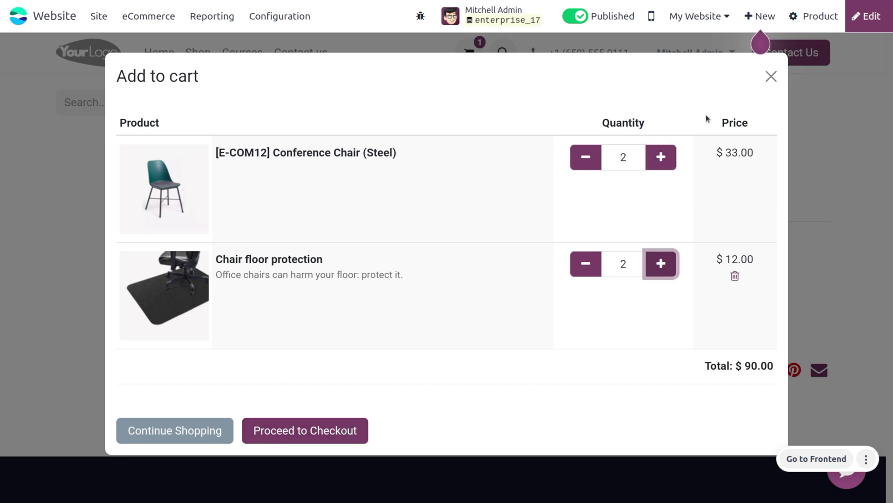
left_click(198, 432)
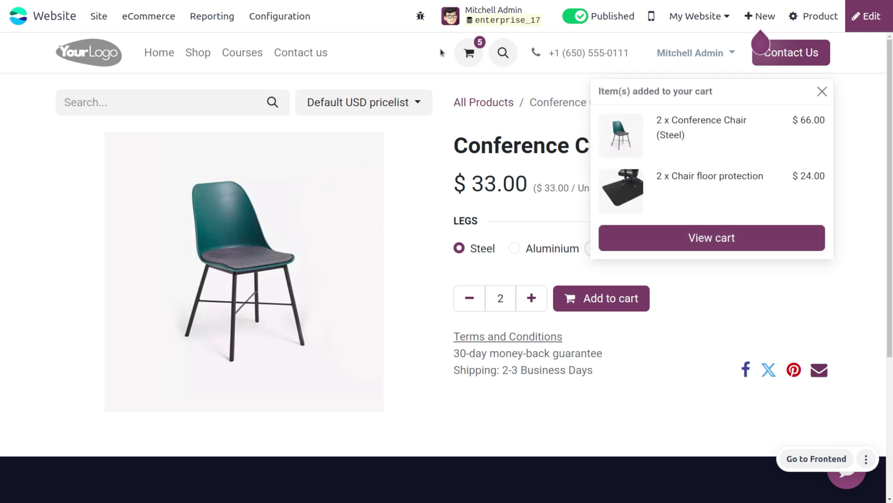
- Open eCommerce Abandoned Carts and clear the 'Recovery Email to Send' filter to list all six carts
left_click(155, 21)
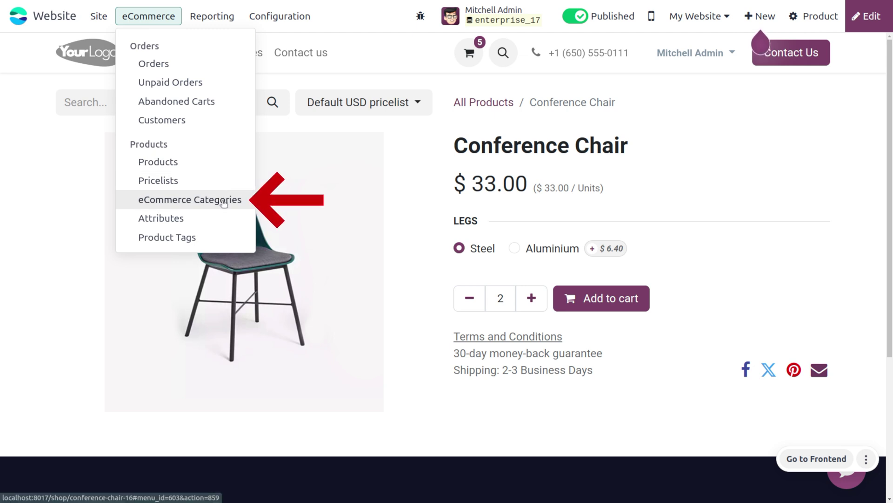
left_click(210, 99)
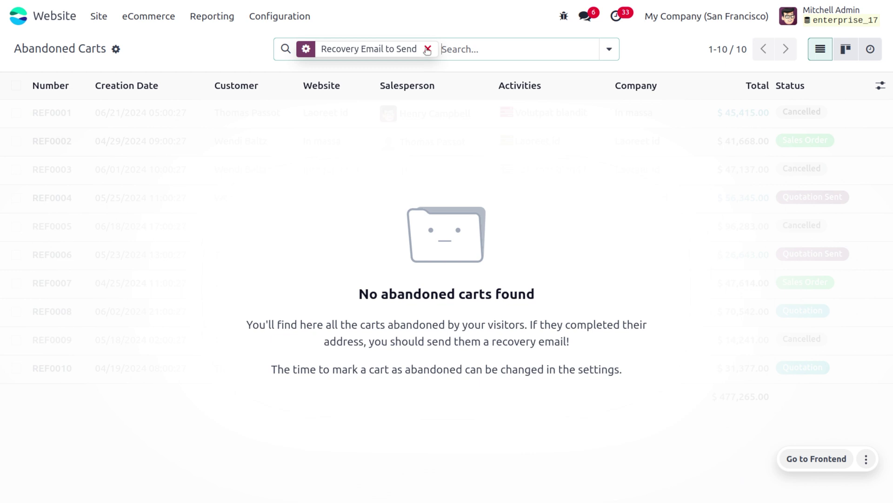
left_click(427, 49)
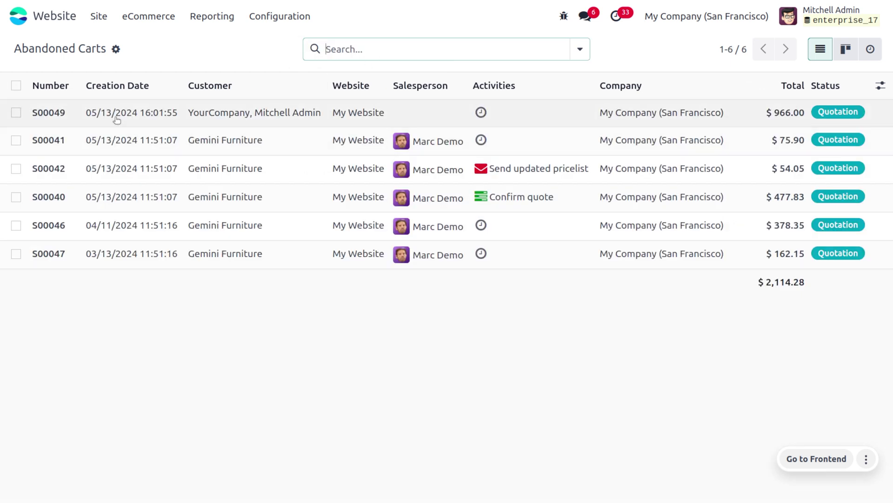
- Open abandoned cart S00049 and scroll to its desk, conference chair and floor-protection order lines
left_click(117, 120)
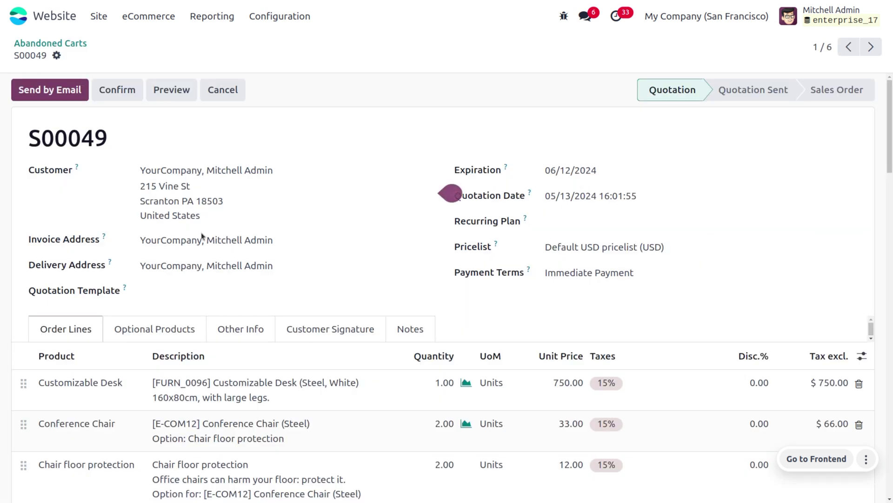
scroll(298, 403, "down", 5)
scroll(298, 404, "up", 5)
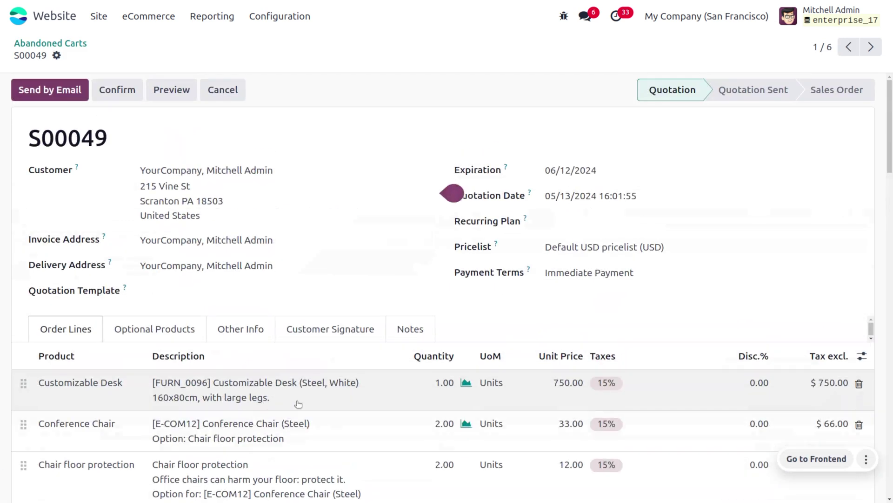
scroll(299, 404, "down", 3)
scroll(298, 403, "up", 4)
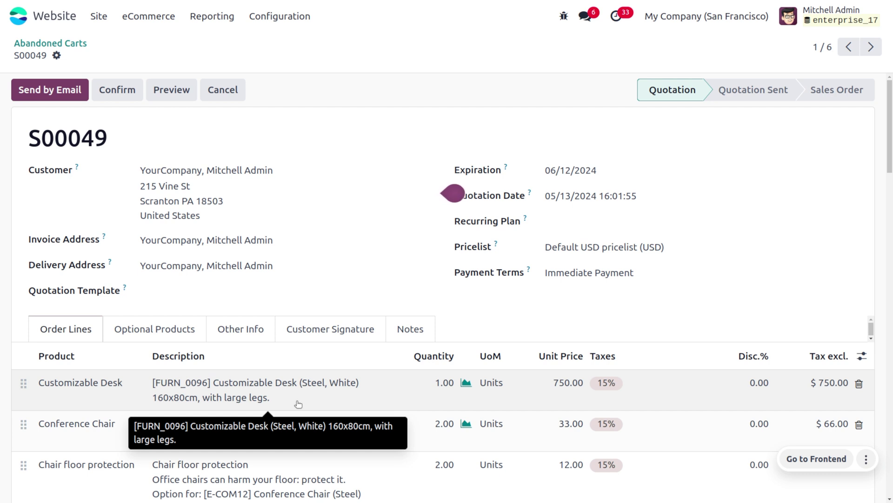
scroll(298, 404, "down", 3)
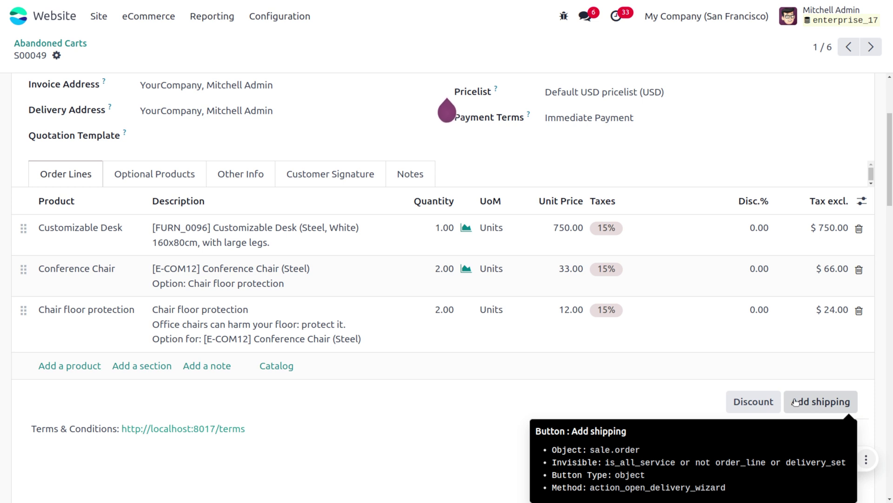
left_click(796, 402)
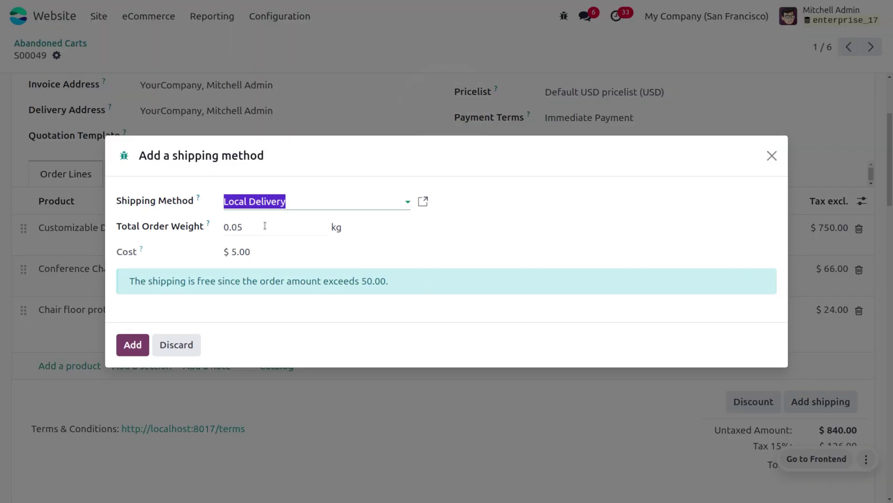
- Add the Local Delivery shipping line with a total order weight of 500
left_click(265, 225)
key("BackSpace")
type("500")
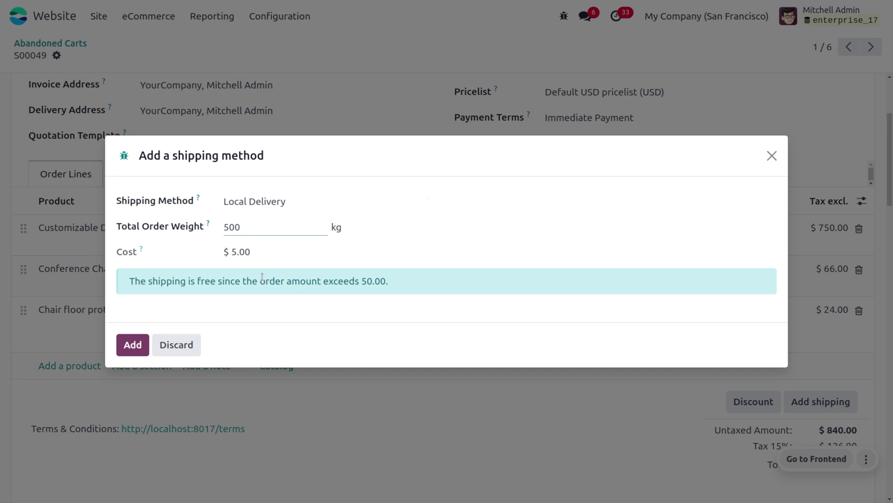
left_click(131, 344)
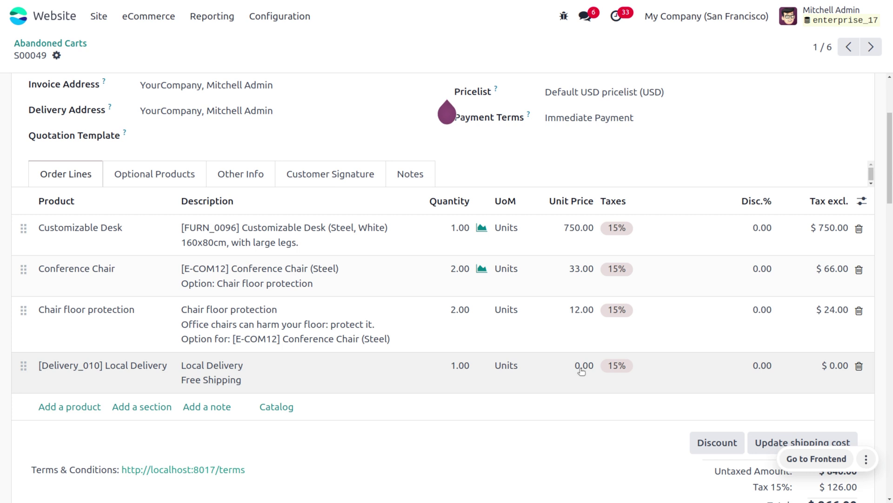
- Set the Local Delivery line's unit price to 250.00
left_click(580, 366)
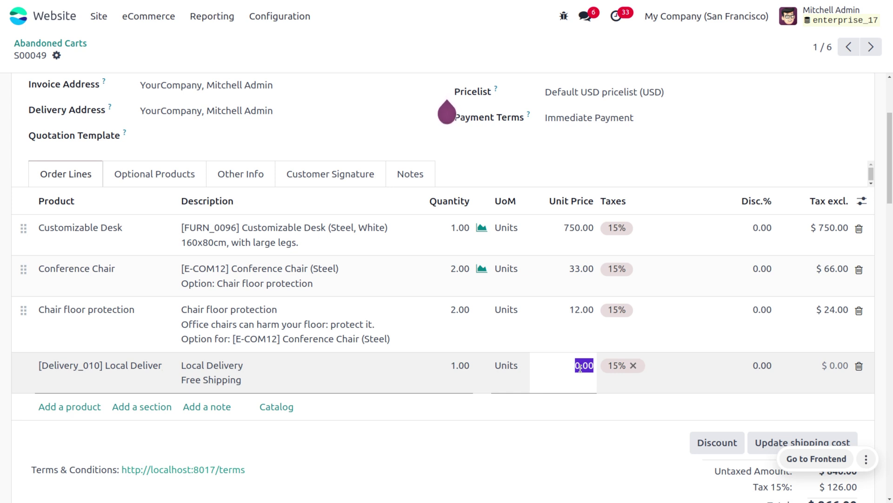
type("250")
left_click(522, 462)
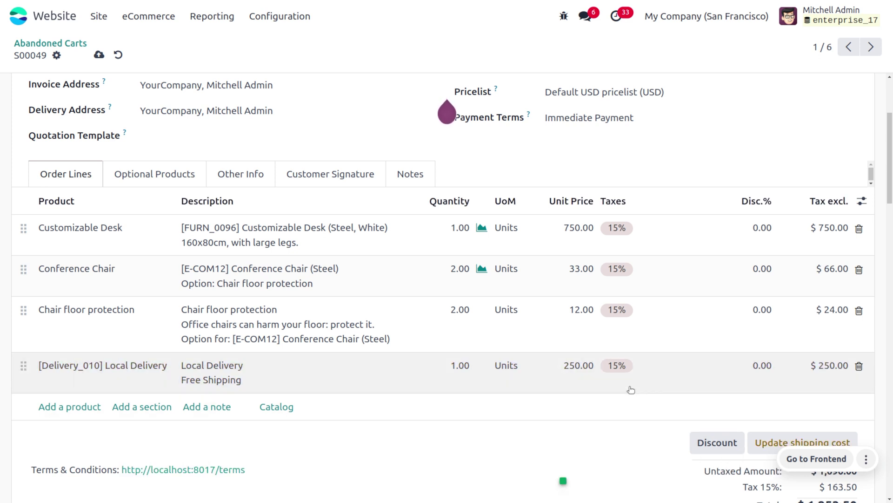
scroll(631, 390, "up", 4)
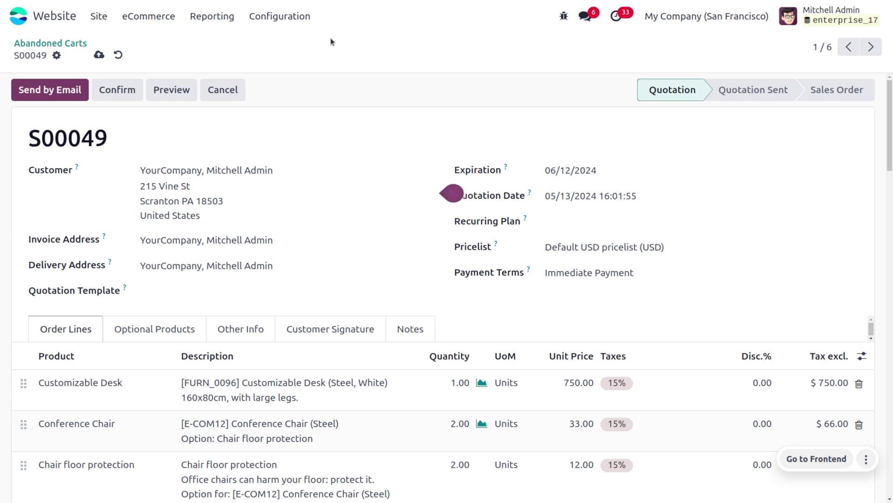
- Find 'Automatically send abandoned checkout emails' in Website Settings and open the Cart Recovery template
left_click(275, 19)
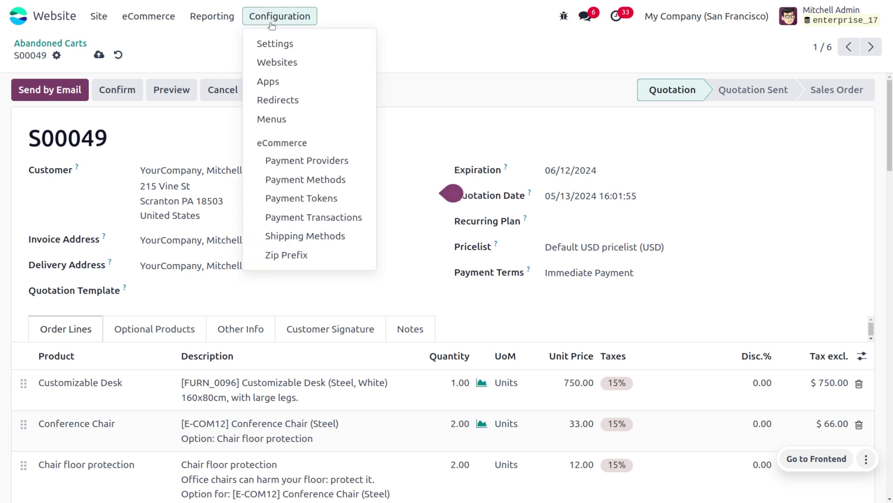
left_click(281, 43)
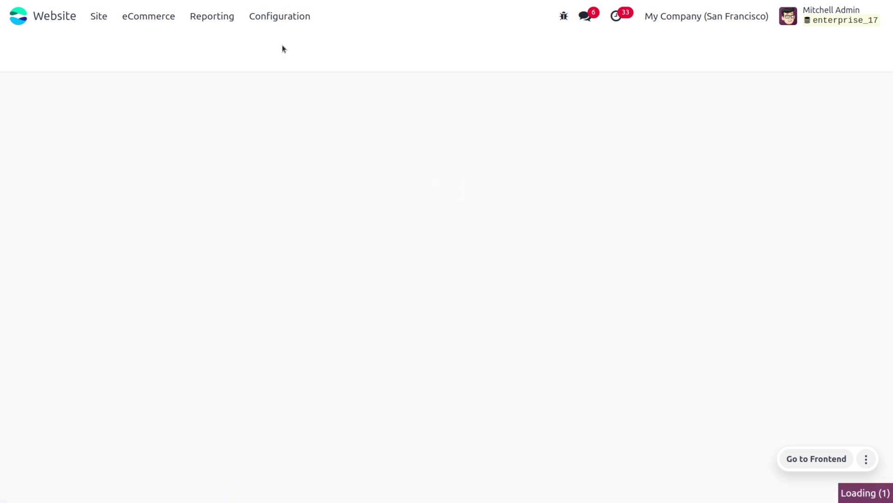
scroll(428, 289, "down", 20)
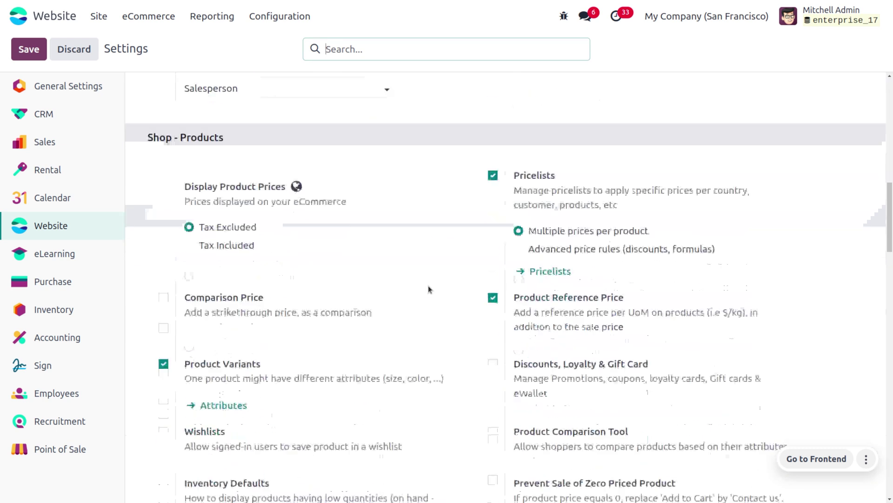
scroll(428, 286, "down", 10)
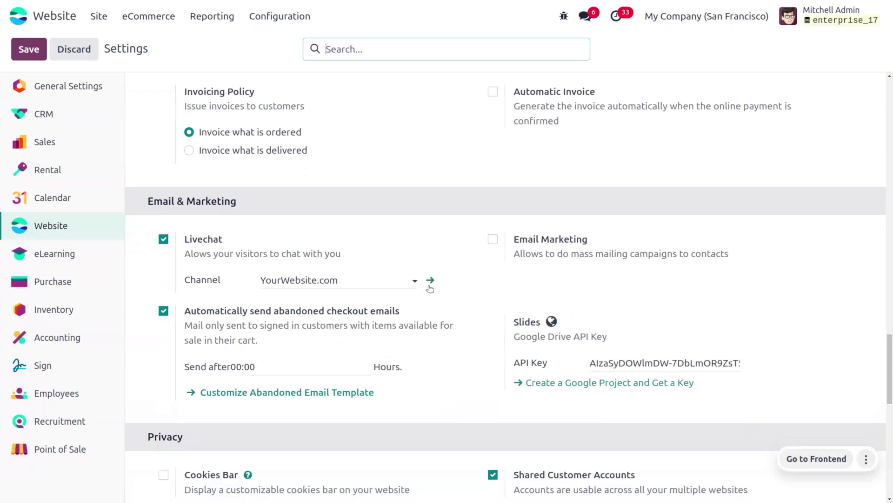
scroll(428, 288, "down", 1)
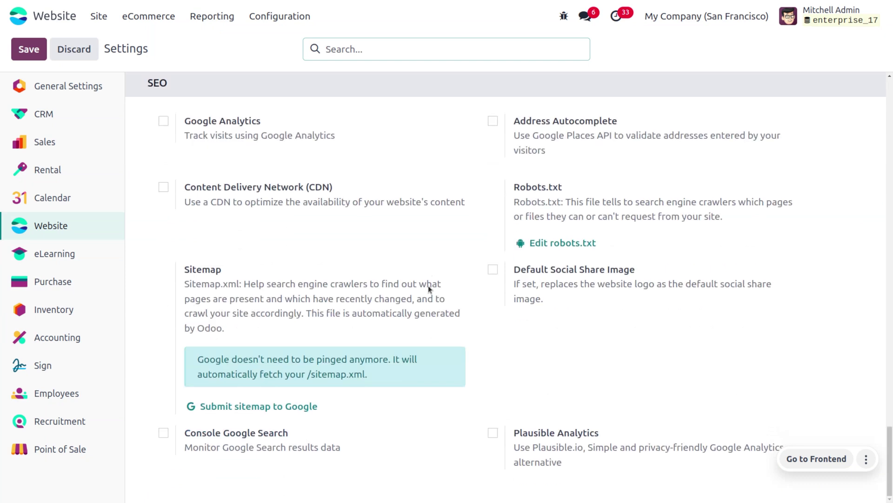
scroll(428, 286, "up", 3)
scroll(428, 286, "up", 6)
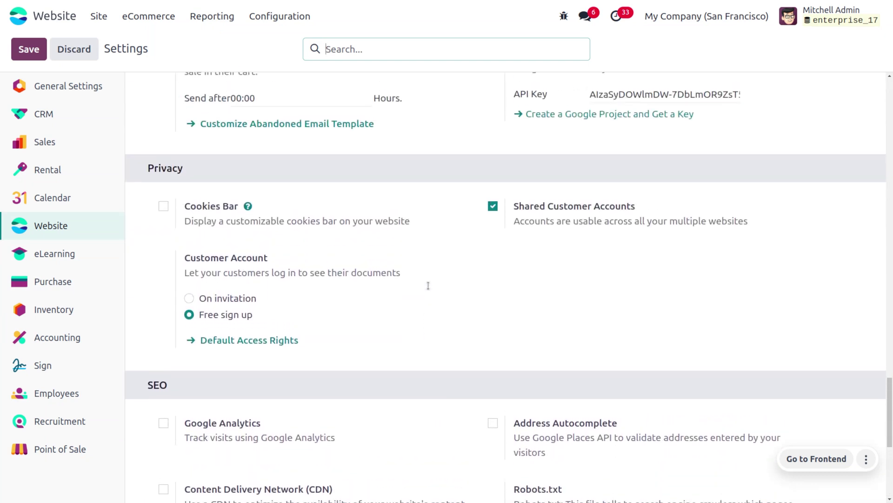
mouse_move(429, 289)
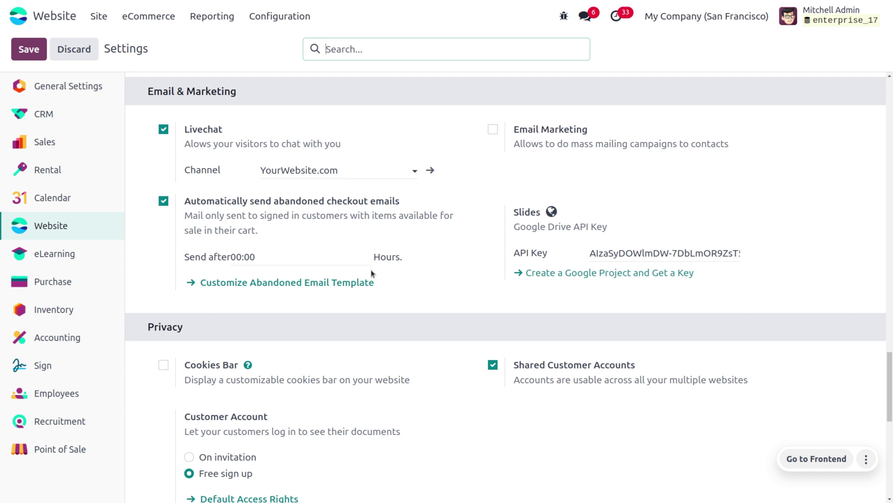
left_click(285, 283)
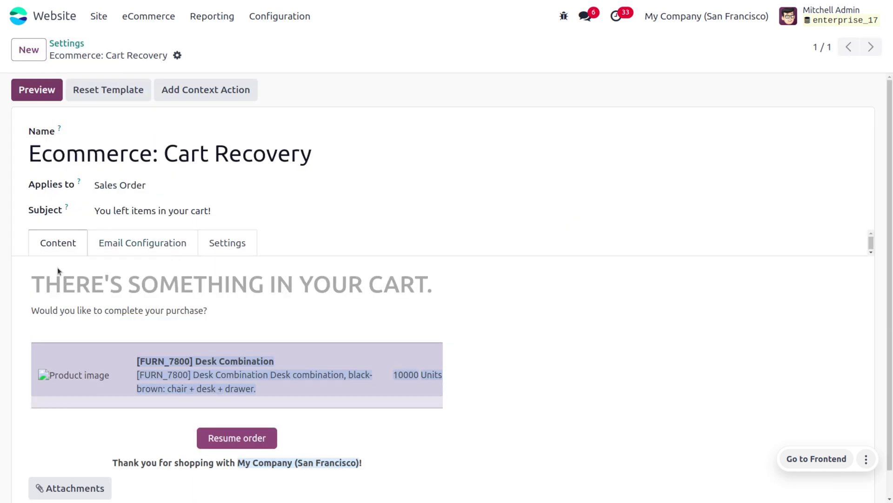
- Replace the Cart Recovery template's To (Emails) recipient with the new Gmail address and save it
left_click(140, 243)
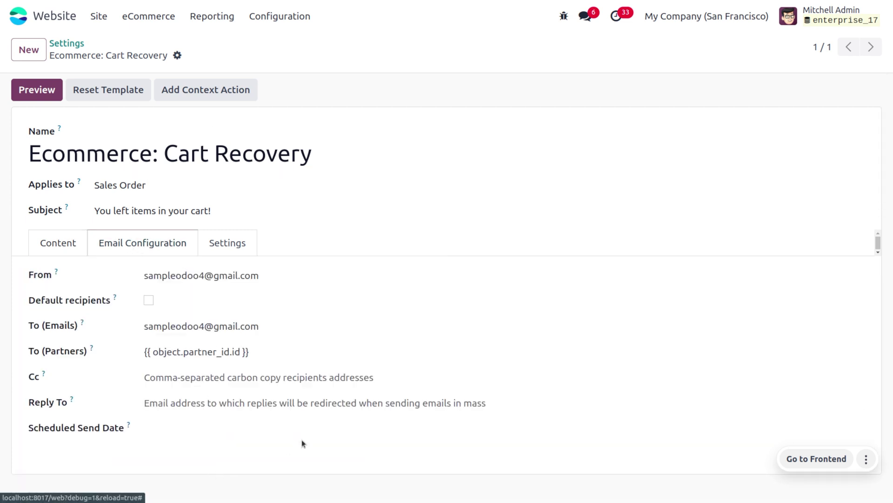
left_click(271, 326)
key("BackSpace")
key("BackSpace")
key("BackSpace")
key("BackSpace")
key("BackSpace")
key("BackSpace")
key("BackSpace")
key("BackSpace")
key("BackSpace")
key("BackSpace")
key("BackSpace")
key("BackSpace")
key("BackSpace")
key("BackSpace")
key("BackSpace")
key("BackSpace")
key("BackSpace")
key("BackSpace")
key("BackSpace")
key("BackSpace")
key("BackSpace")
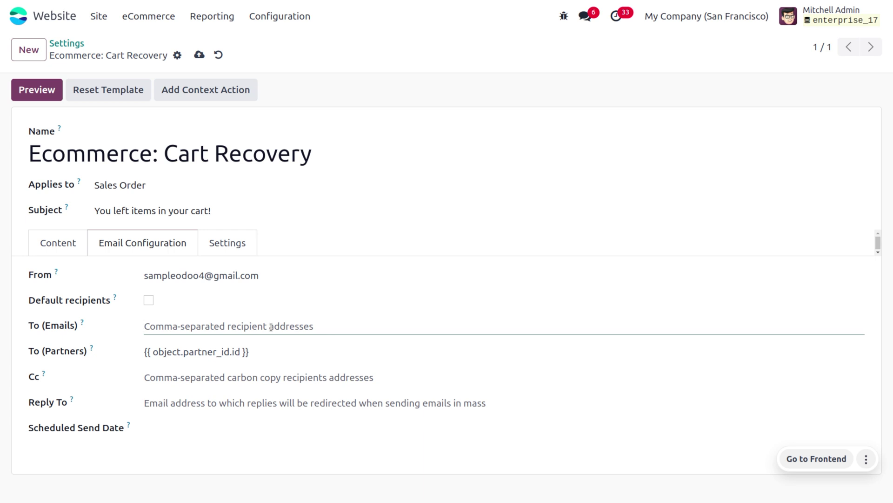
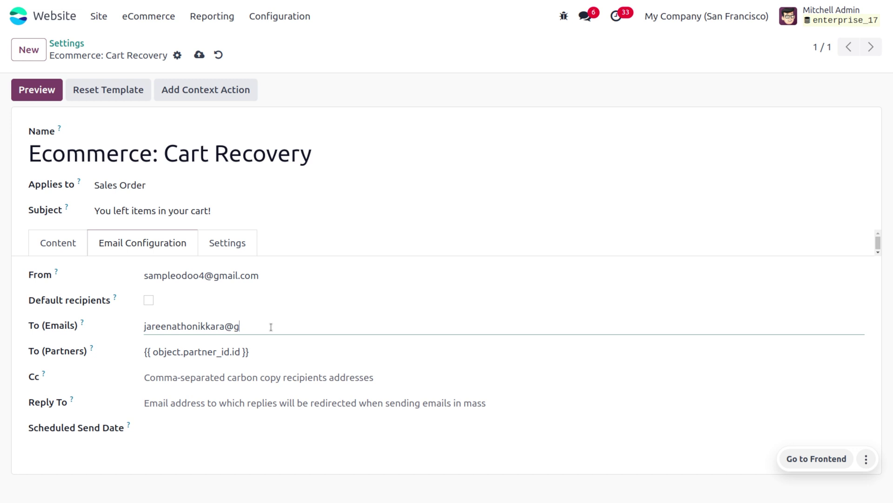
left_click(200, 53)
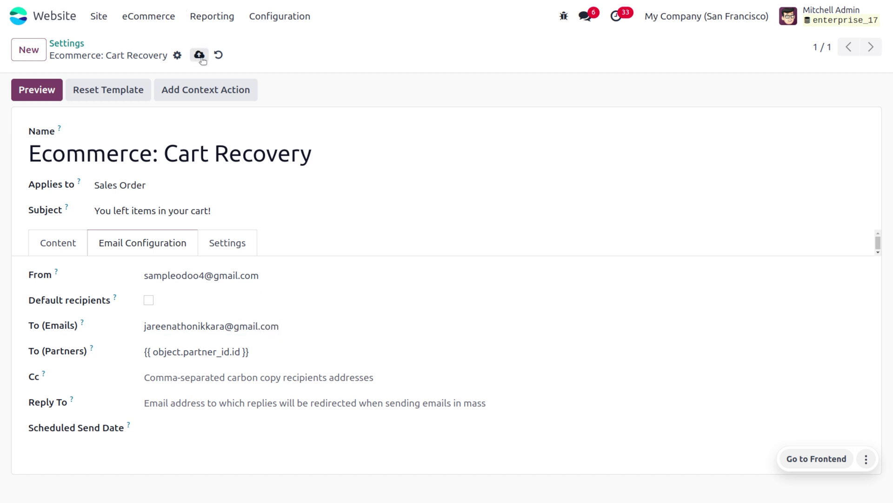
left_click(241, 249)
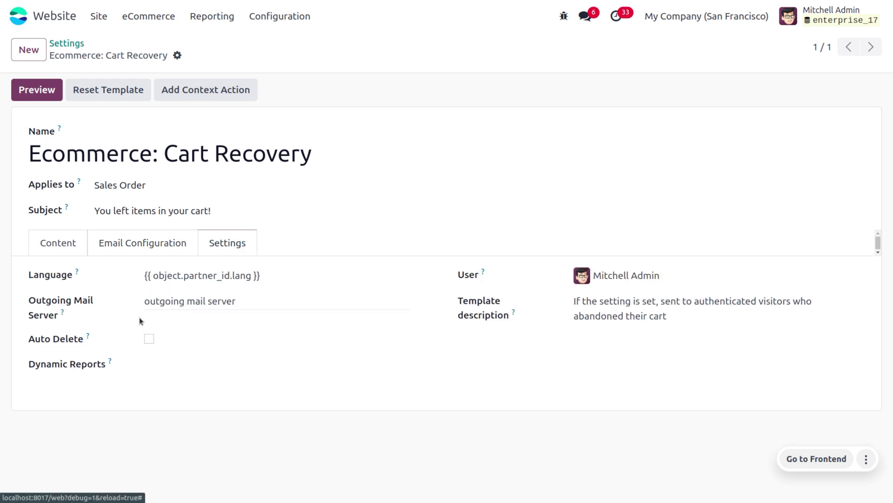
- Open the smtp.gmail.com outgoing mail server via the 'out' search and test its connection
left_click(19, 18)
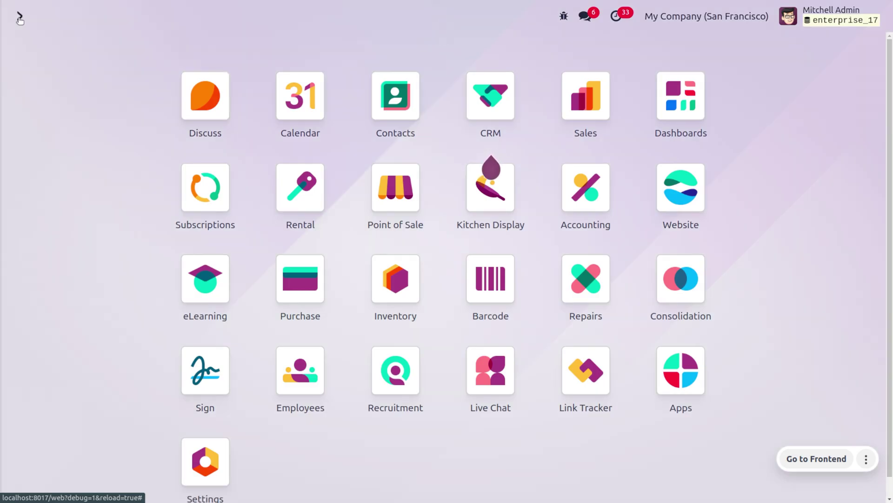
type("o")
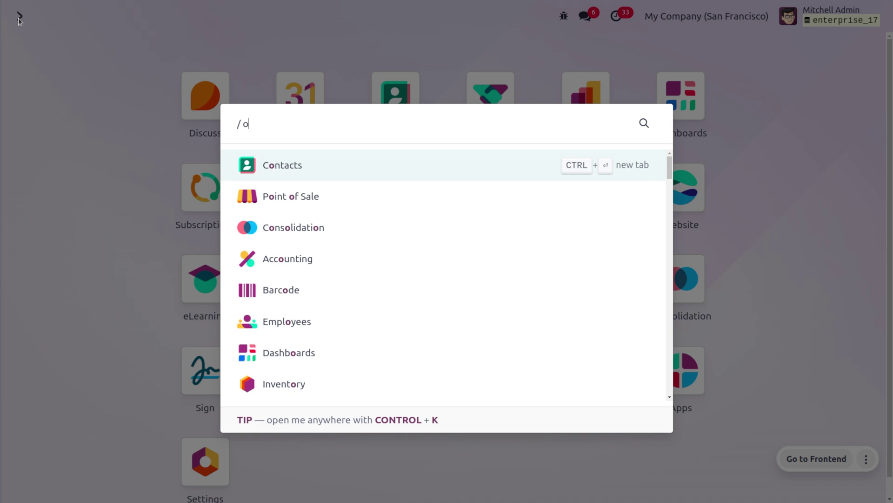
type("ut")
key("Down")
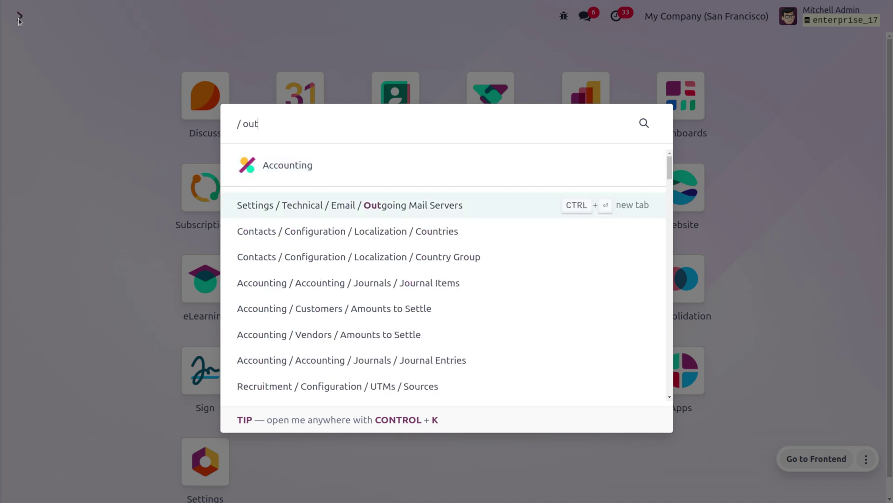
key("Return")
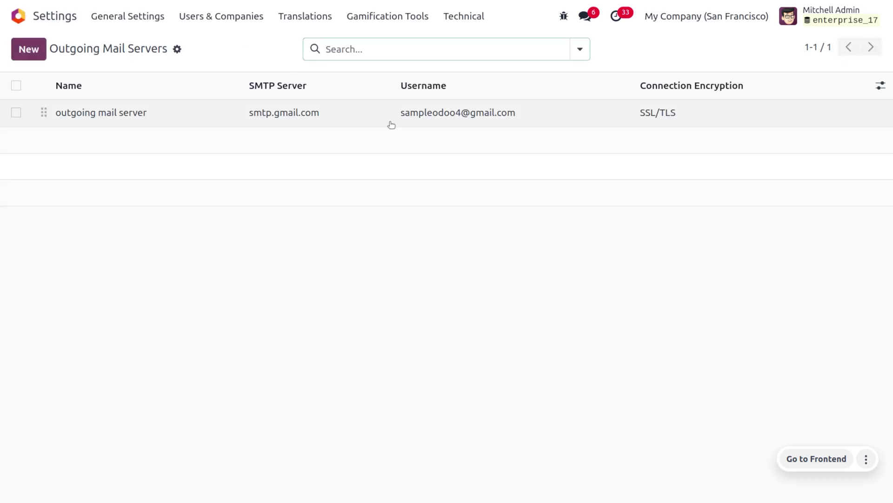
left_click(392, 124)
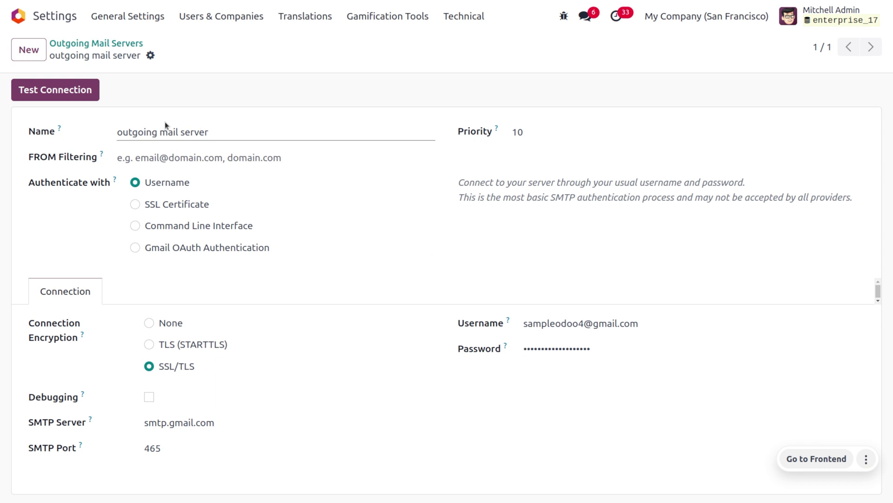
left_click(72, 91)
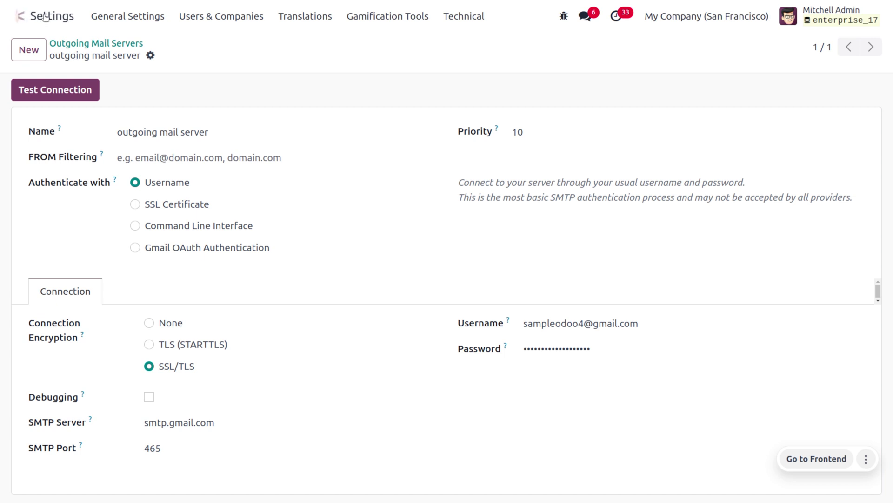
left_click(16, 18)
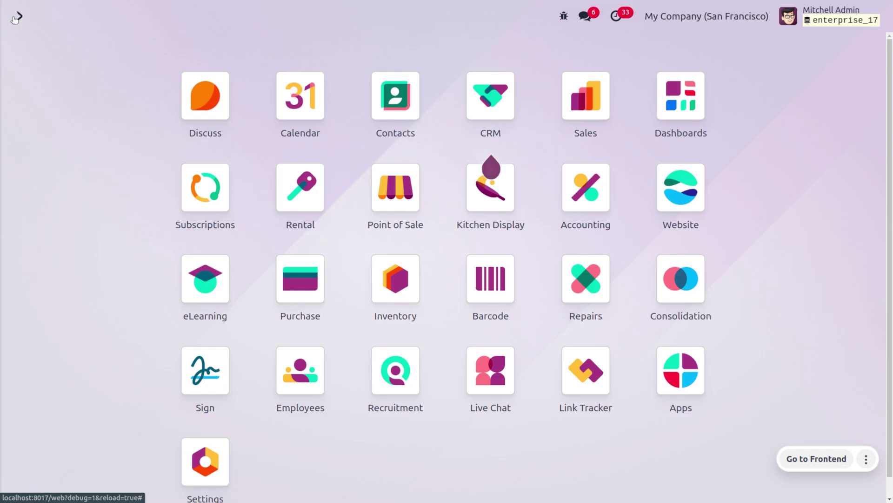
- Open S00049 from all Sales quotations and scroll its chatter to the 'You left items in your cart!' email
type("sa")
key("Return")
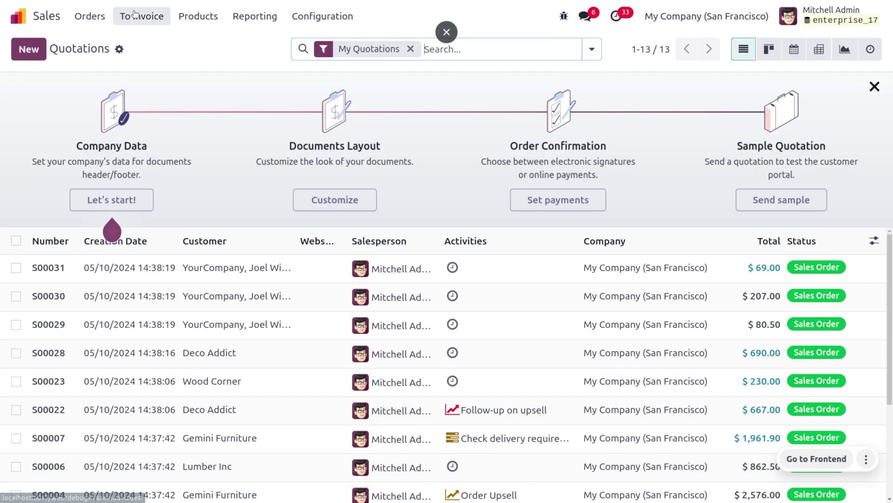
left_click(411, 48)
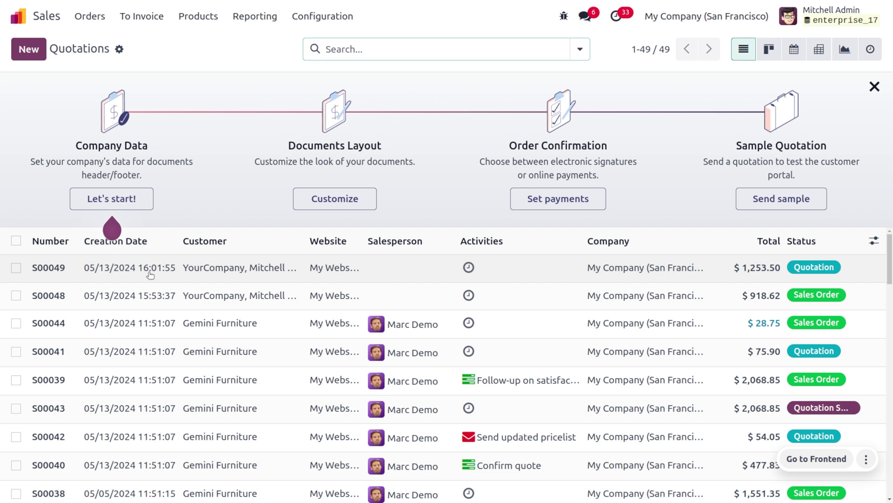
left_click(209, 268)
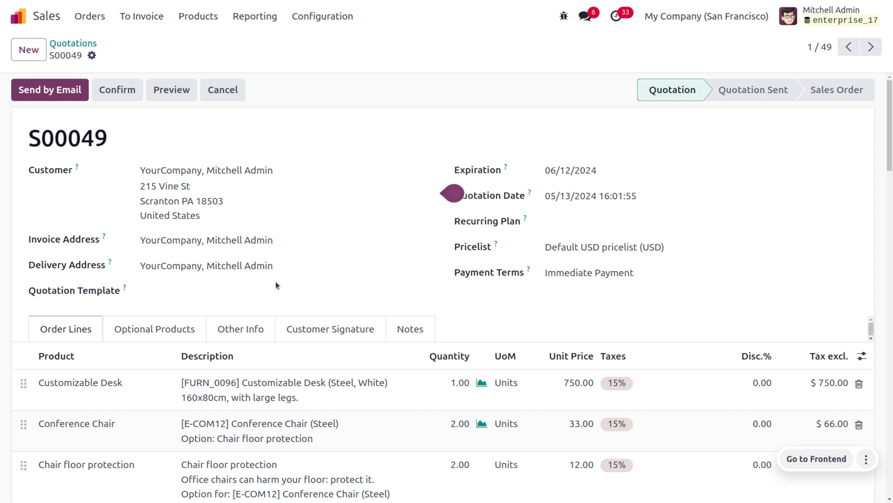
scroll(297, 451, "down", 6)
scroll(297, 451, "down", 5)
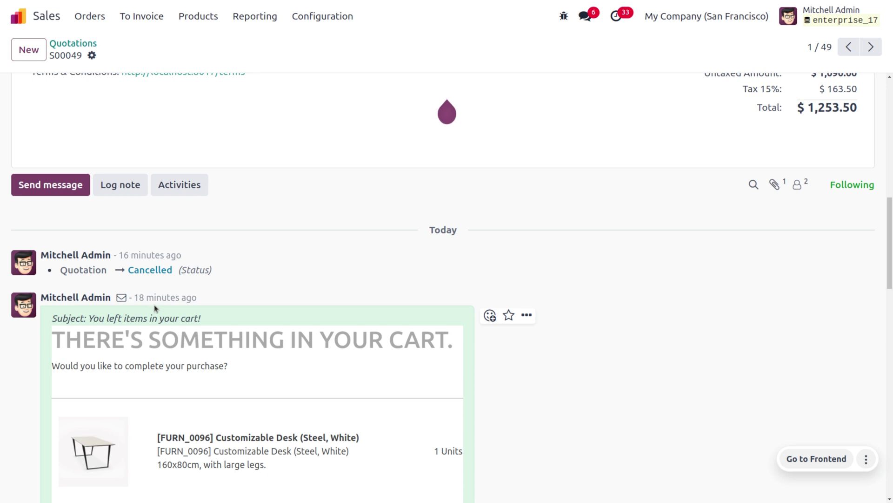
scroll(155, 304, "down", 2)
scroll(154, 304, "down", 1)
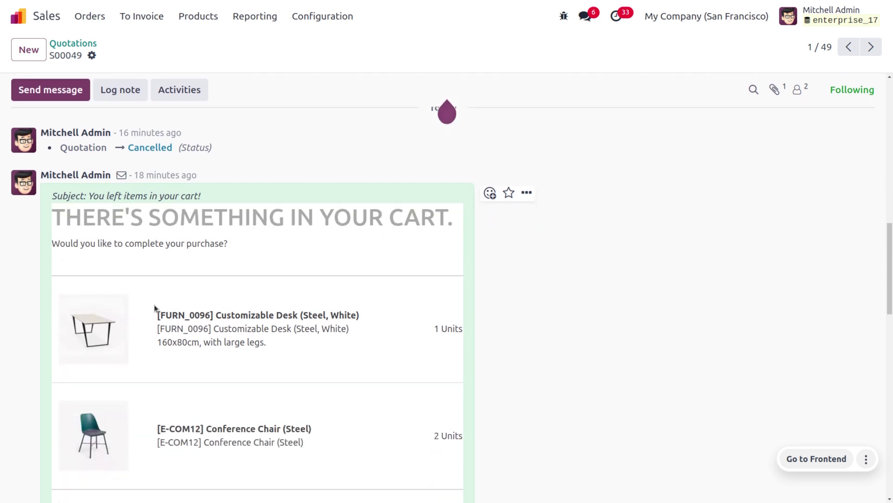
scroll(155, 308, "down", 8)
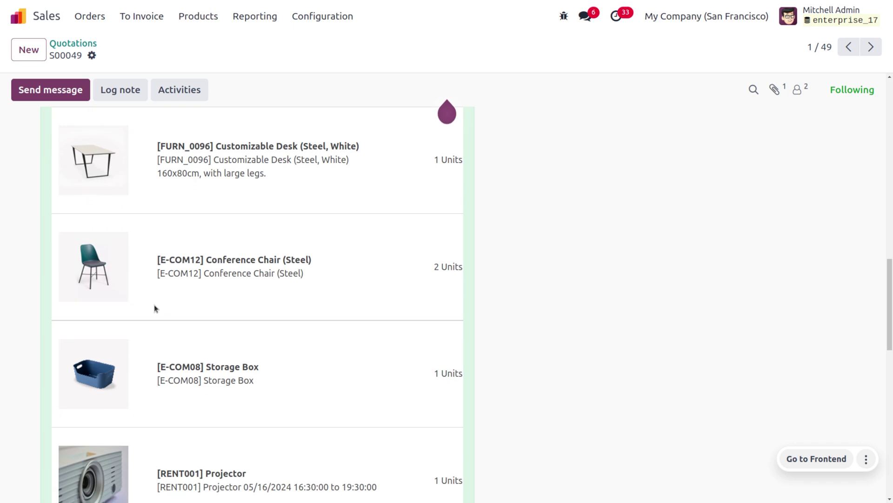
scroll(155, 308, "down", 9)
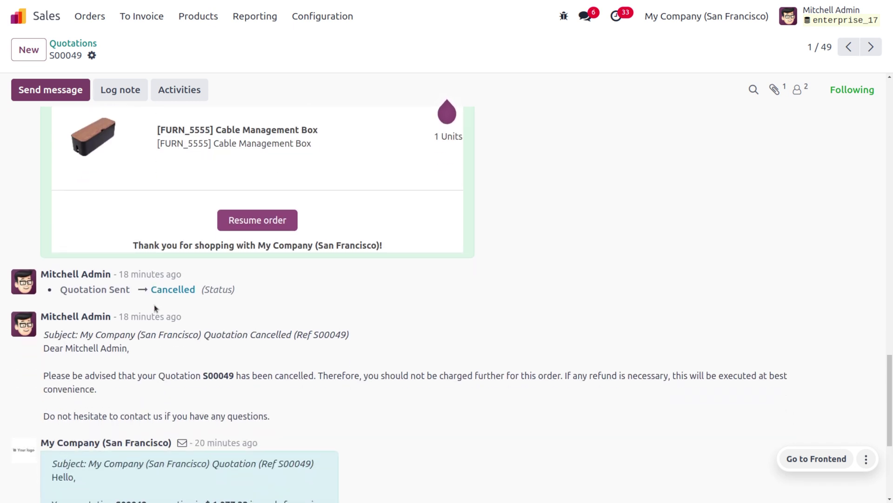
scroll(155, 308, "up", 15)
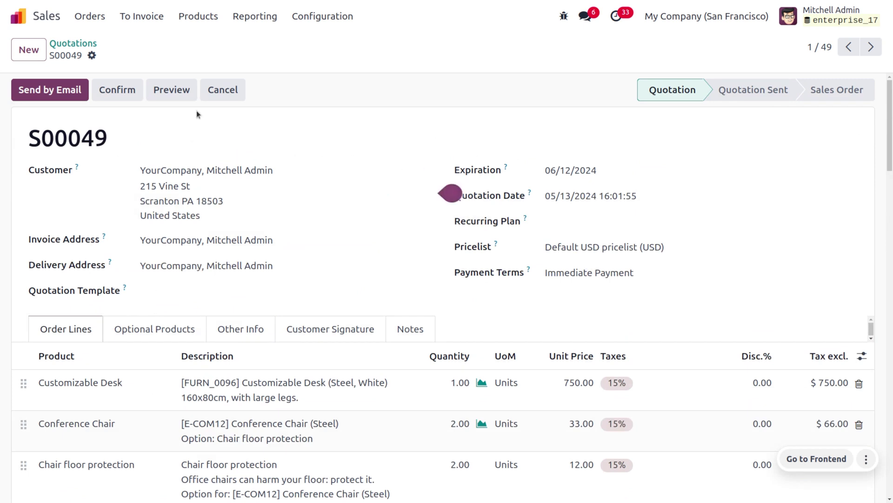
scroll(255, 362, "down", 12)
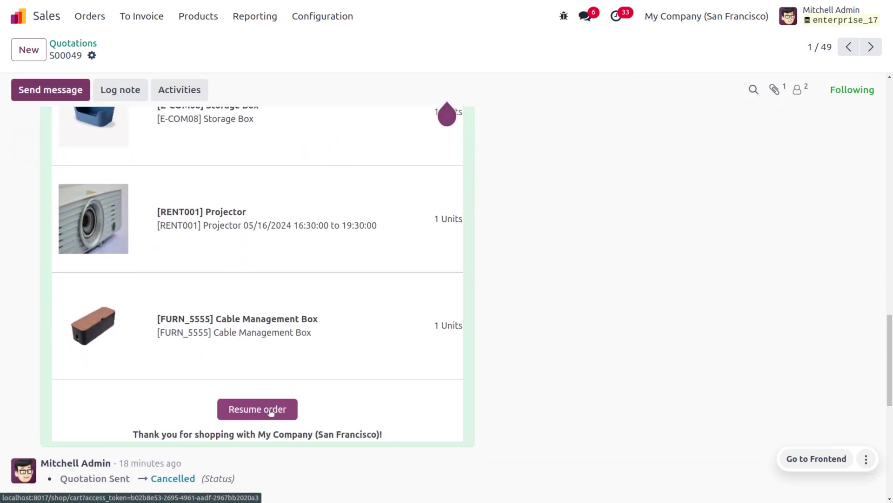
- Follow the cart email's Resume order link to reopen the desk and chairs cart overview
left_click(271, 413)
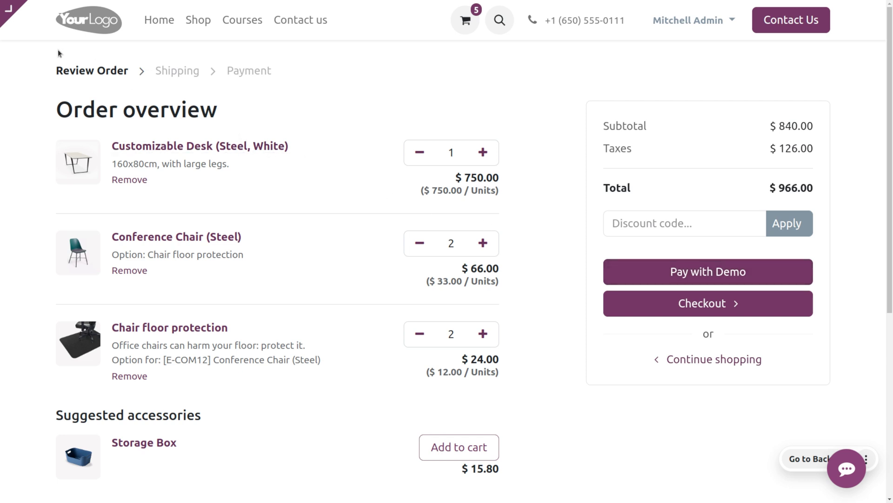
mouse_move(12, 30)
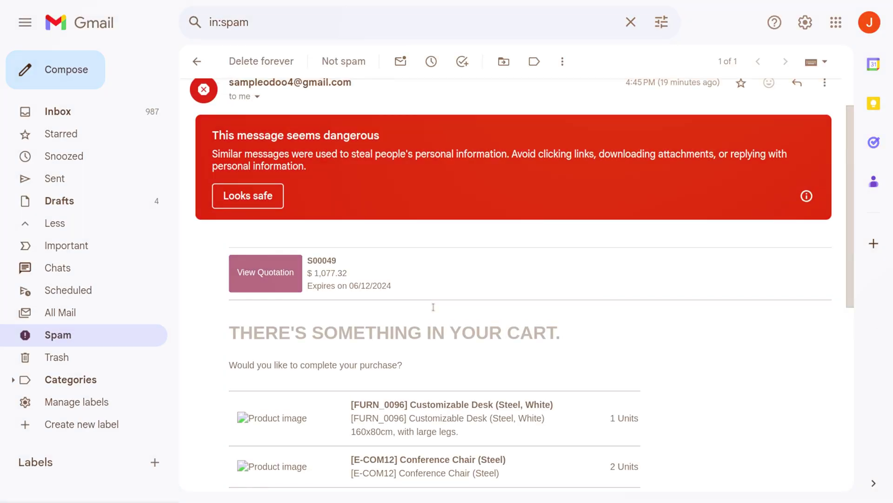
- Scroll through the S00049 'You left items in your cart!' email in Spam to review its products
scroll(434, 308, "up", 2)
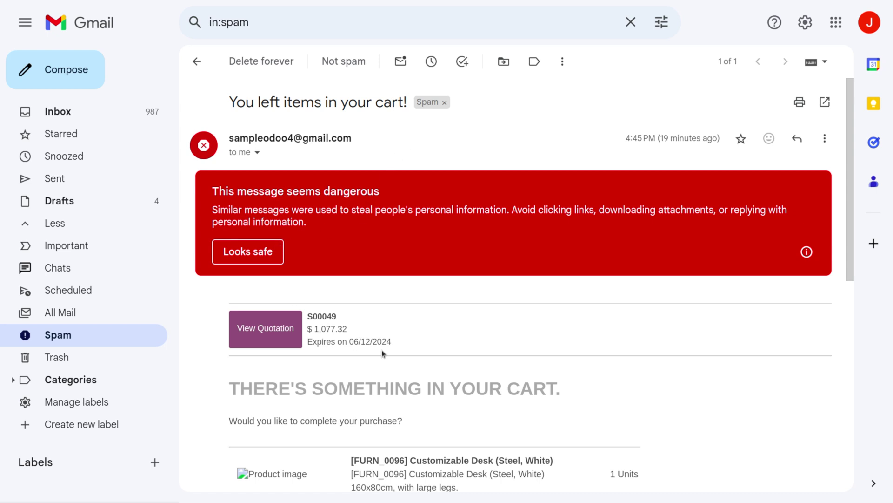
scroll(383, 354, "down", 2)
scroll(382, 354, "up", 1)
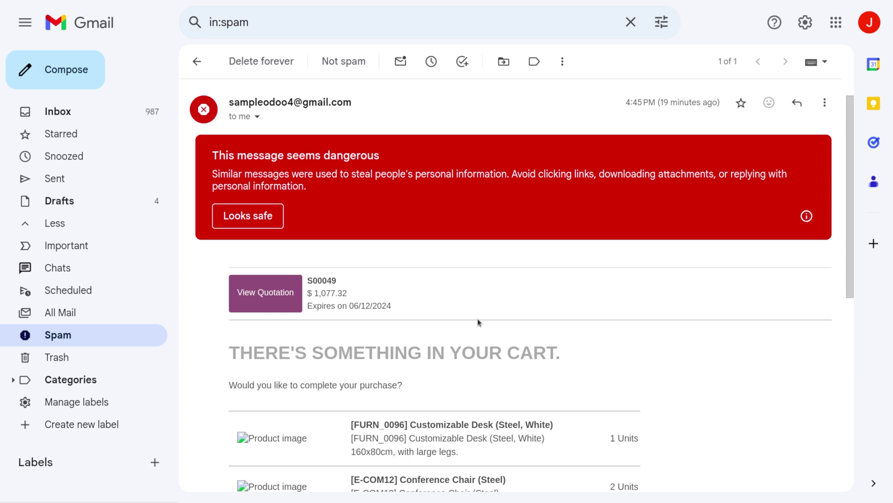
scroll(478, 318, "down", 3)
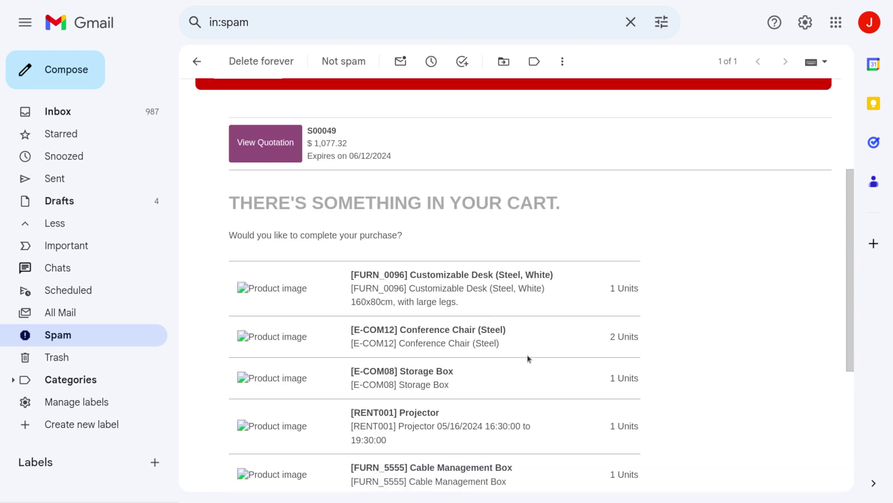
scroll(529, 358, "down", 4)
scroll(527, 358, "up", 3)
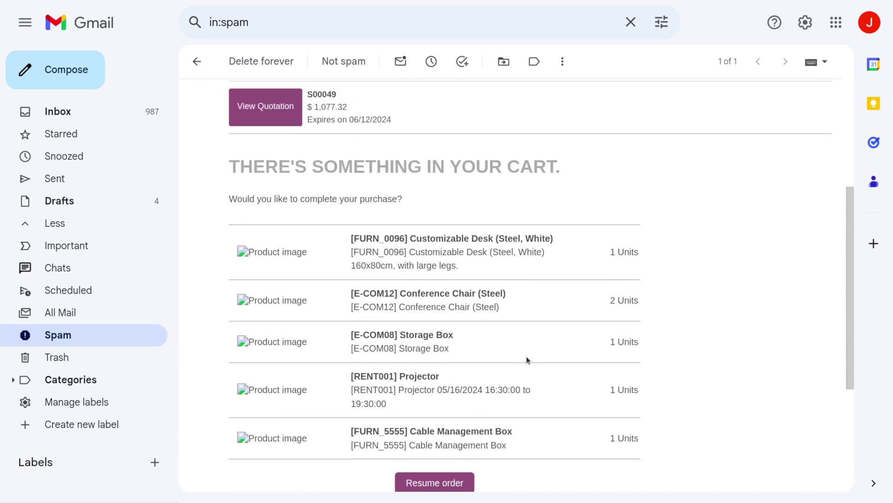
scroll(528, 358, "up", 5)
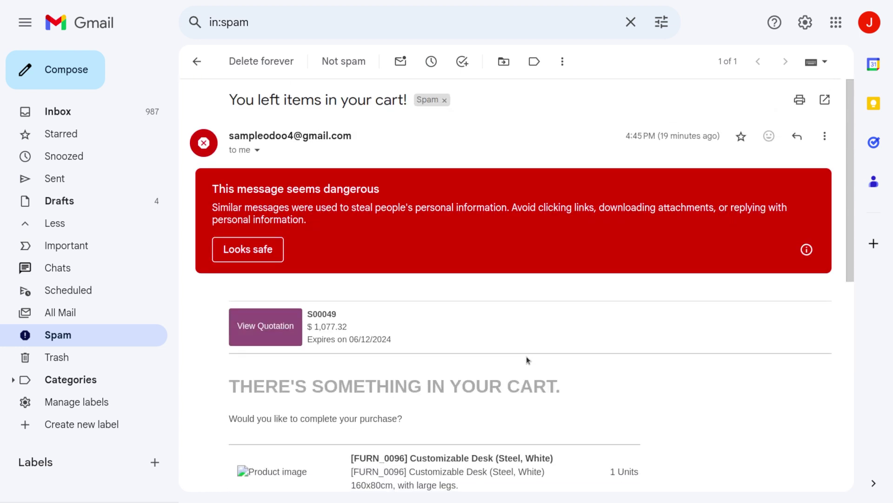